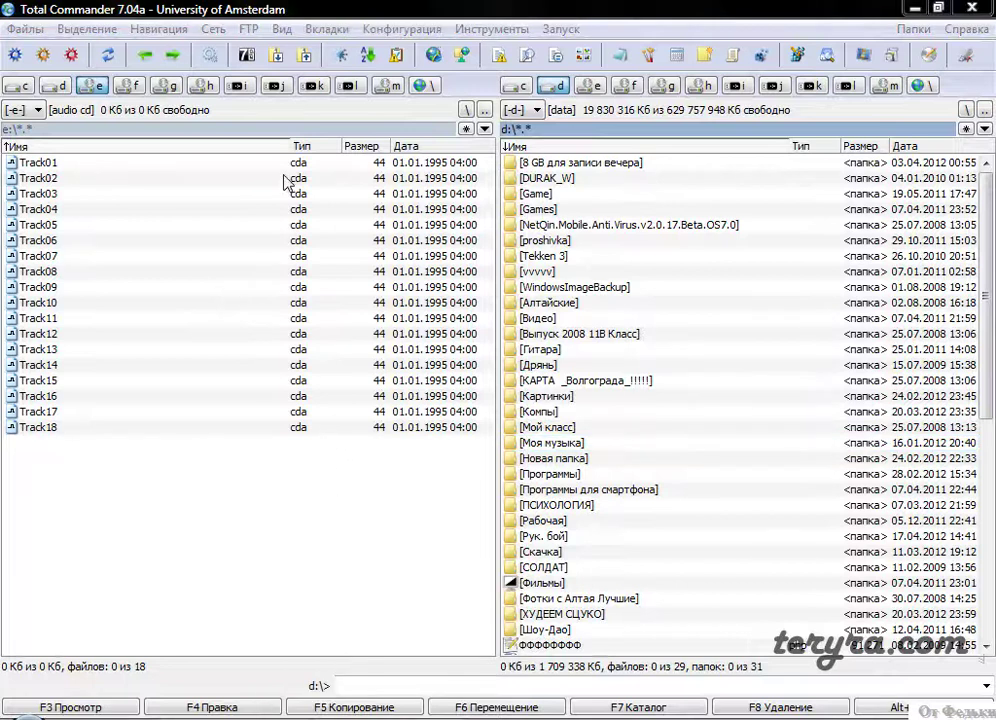
Step: Check the file size of Track06 on the audio CD in its properties and close them
drag(278, 170, 312, 172)
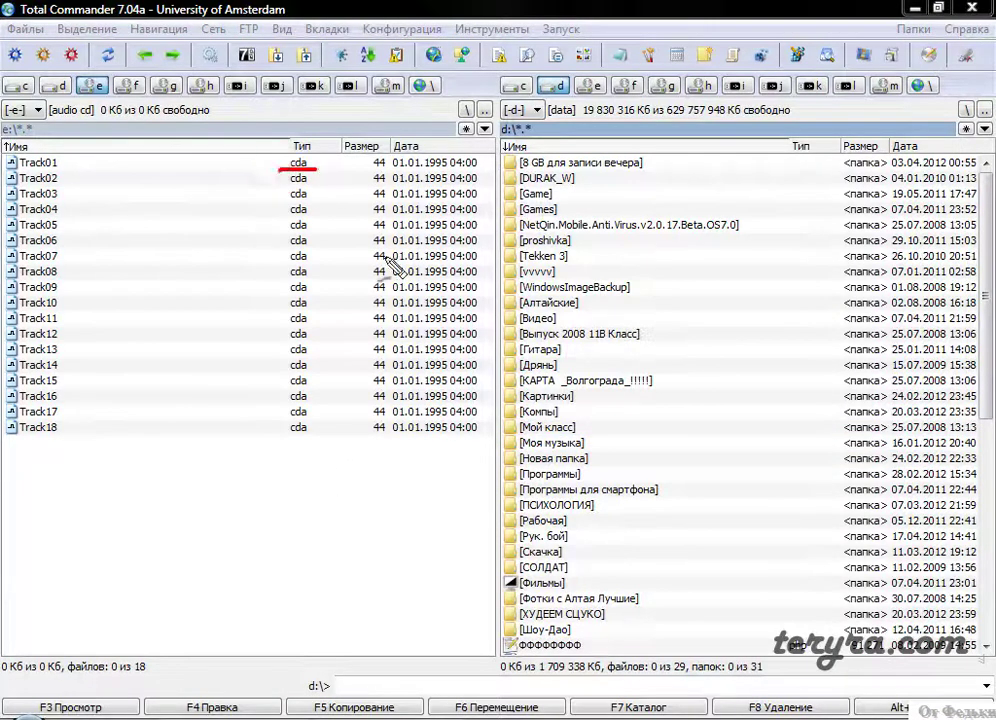
key(Escape)
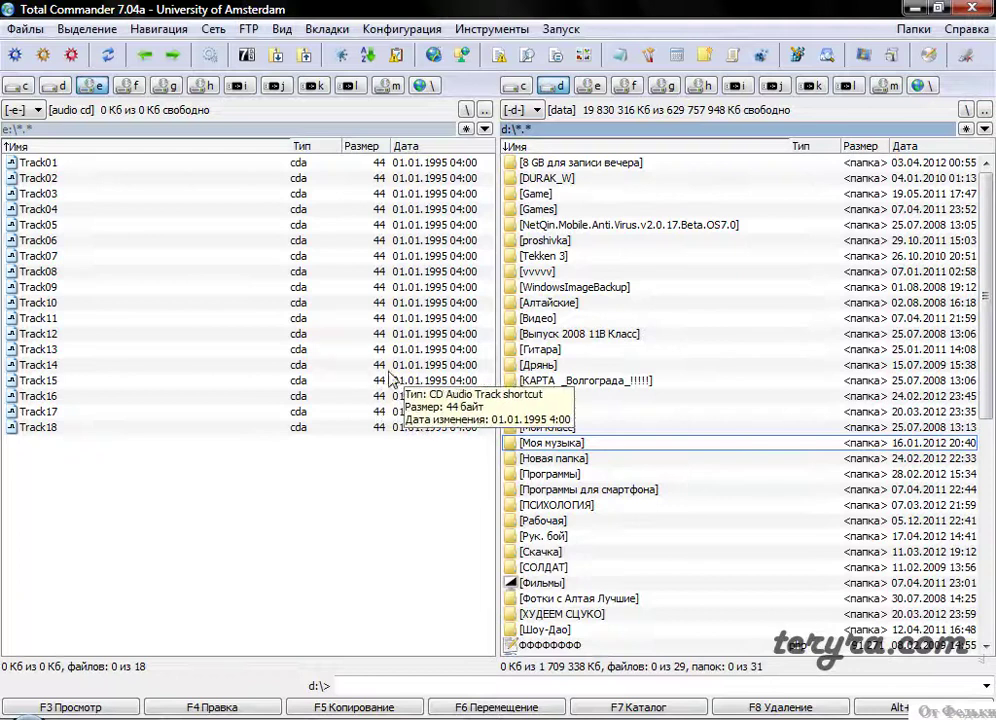
click(91, 240)
double_click(91, 240)
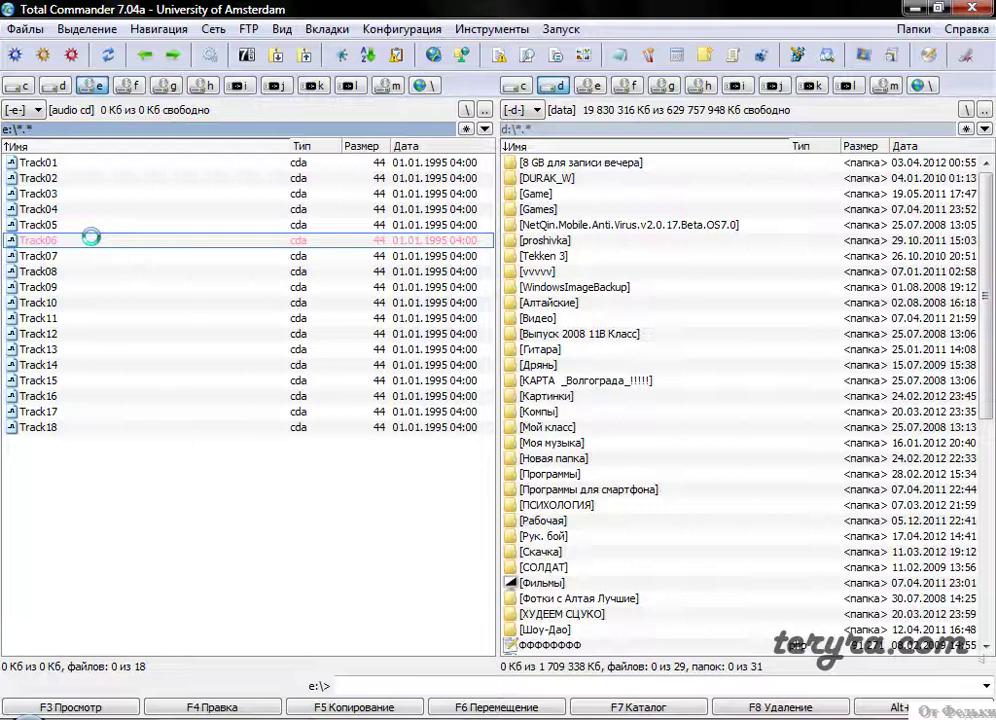
right_click(91, 240)
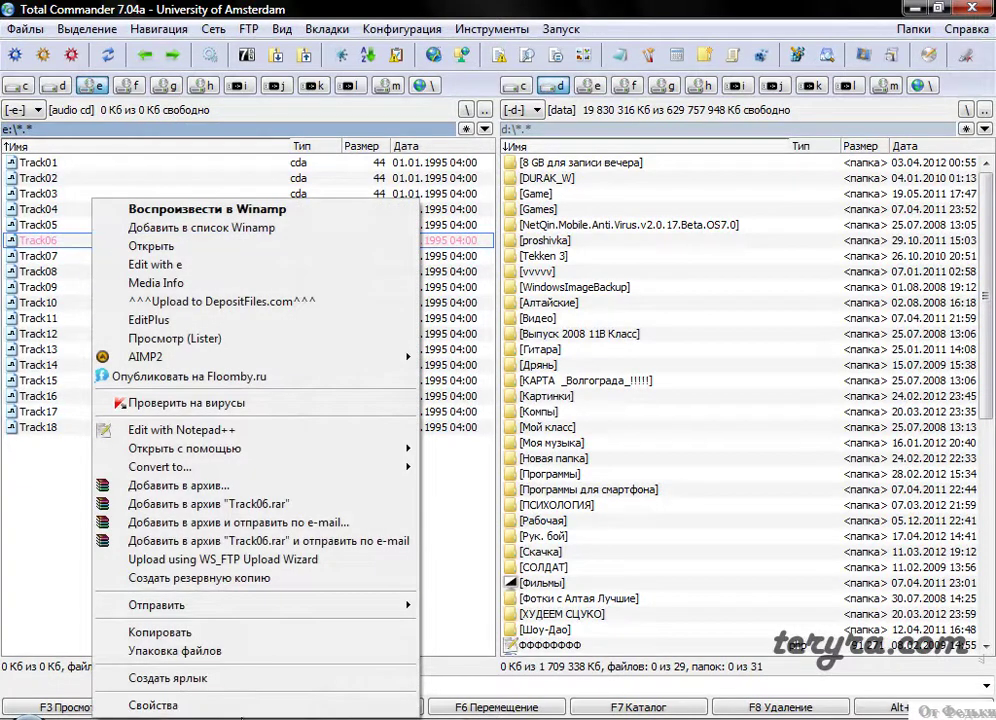
click(200, 551)
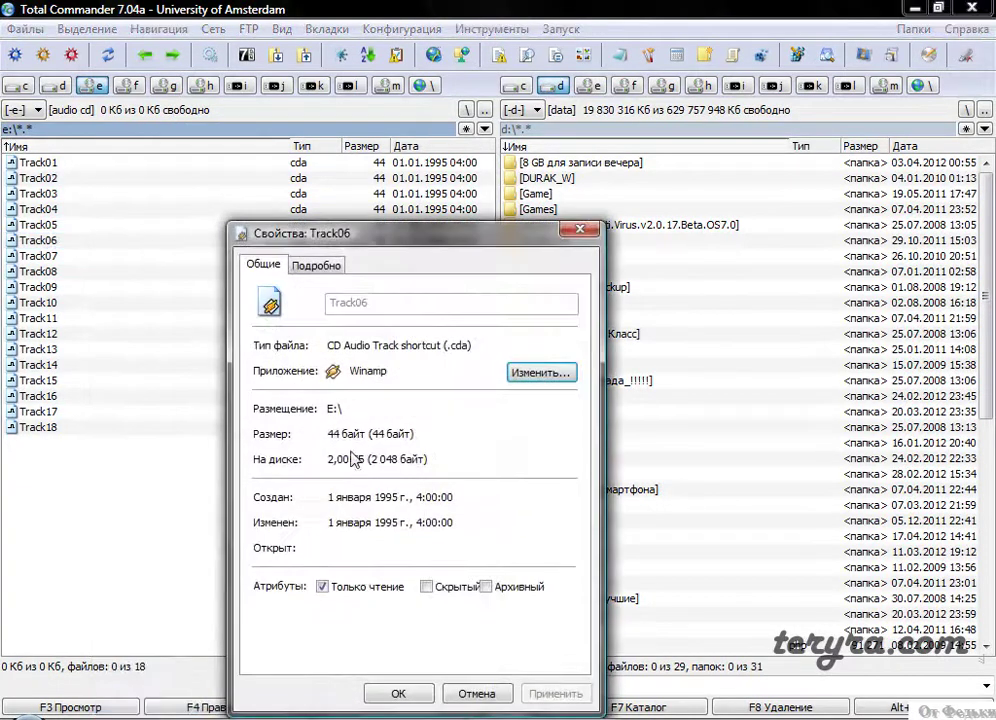
mouse_move(318, 441)
mouse_down()
mouse_move(346, 438)
mouse_move(360, 461)
mouse_move(318, 469)
mouse_up()
key(Escape)
double_click(331, 434)
click(595, 233)
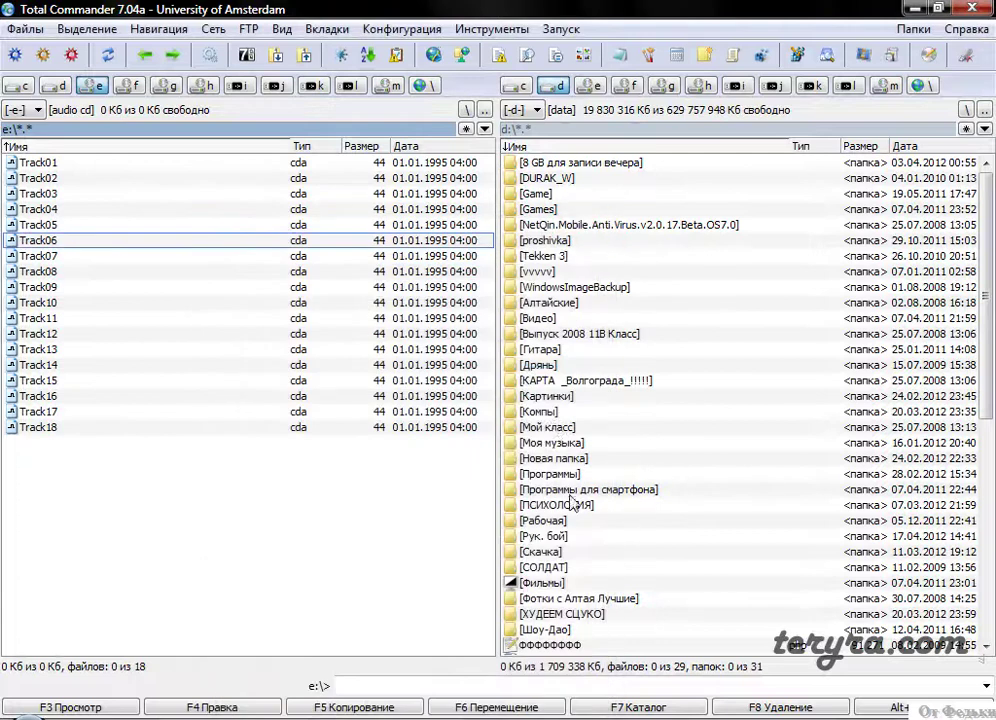
Step: Open the Моя музыка folder and check the file size of М.Круг DEVOCHKA PAI in its properties
double_click(555, 442)
scroll(620, 440, down, 3)
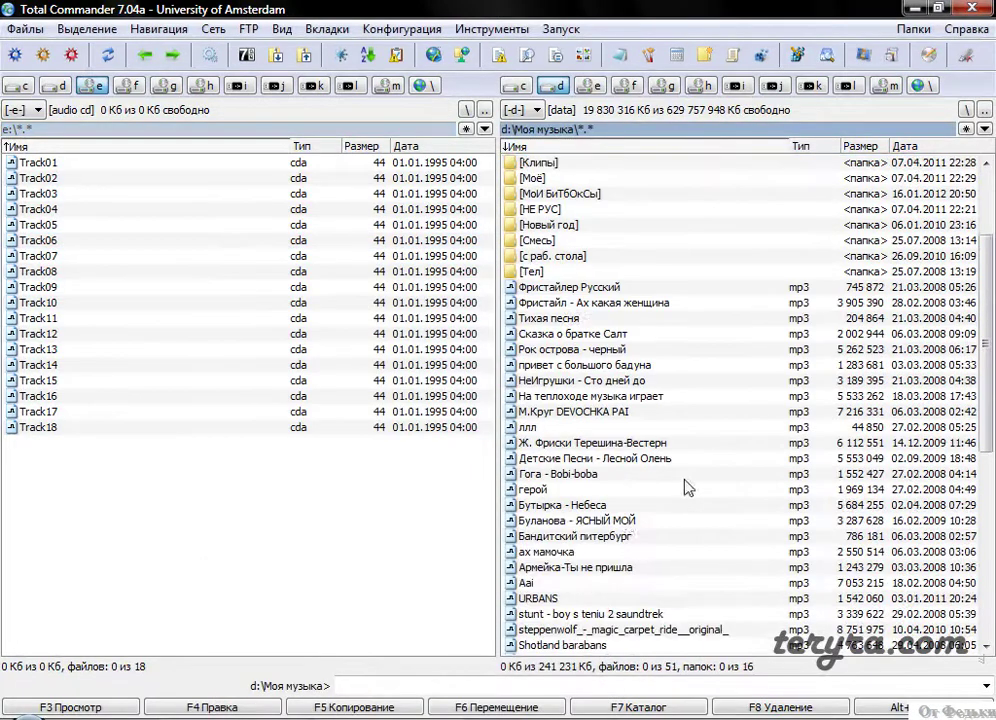
scroll(756, 418, up, 3)
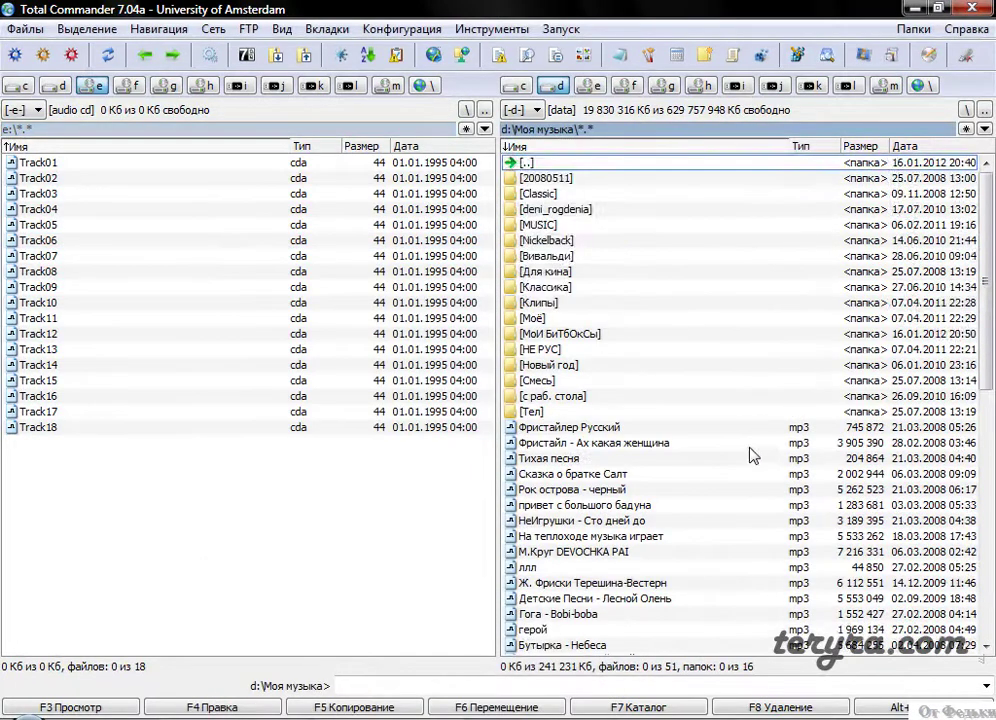
right_click(516, 553)
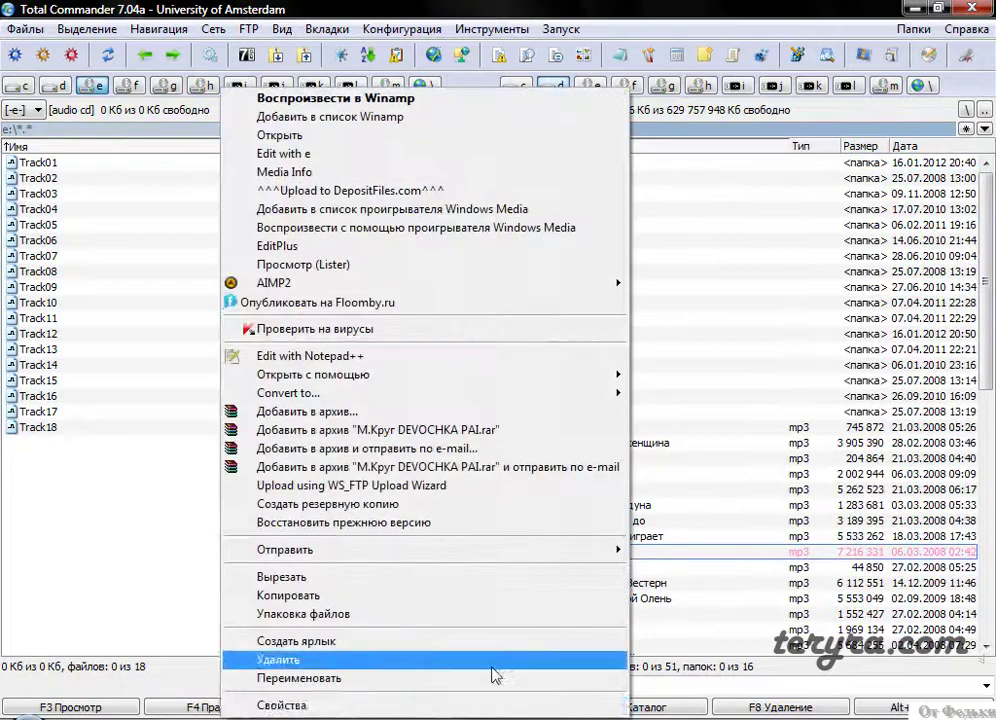
click(440, 705)
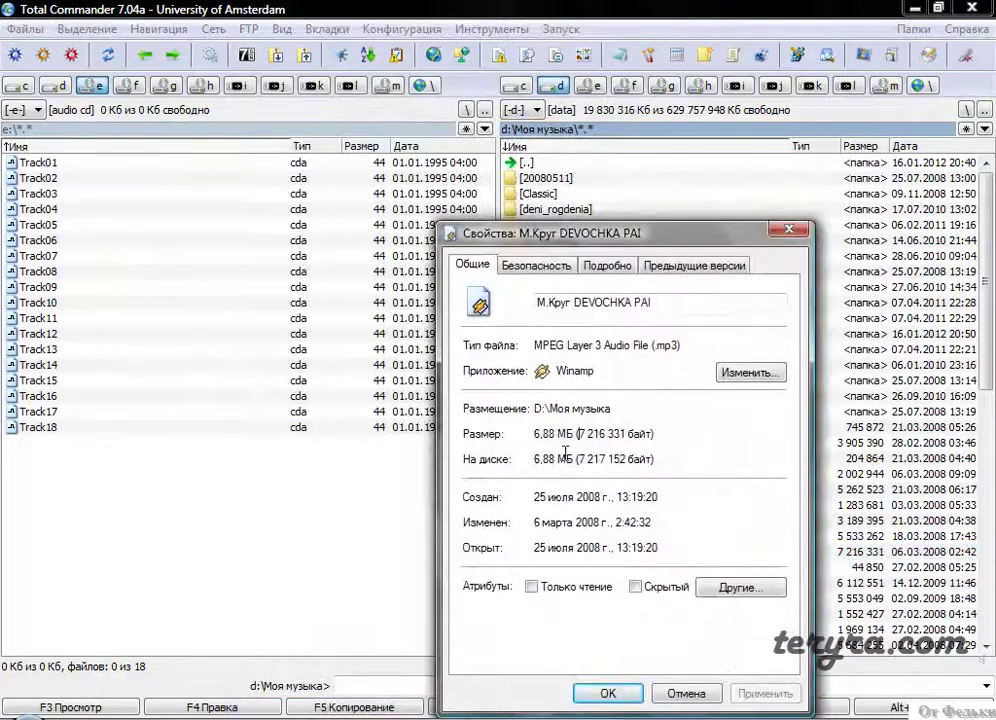
drag(578, 434, 628, 432)
click(628, 434)
click(845, 300)
Step: Switch to Google Chrome, view the free download page of CD Ripper on accmeware.com and close that page
click(288, 256)
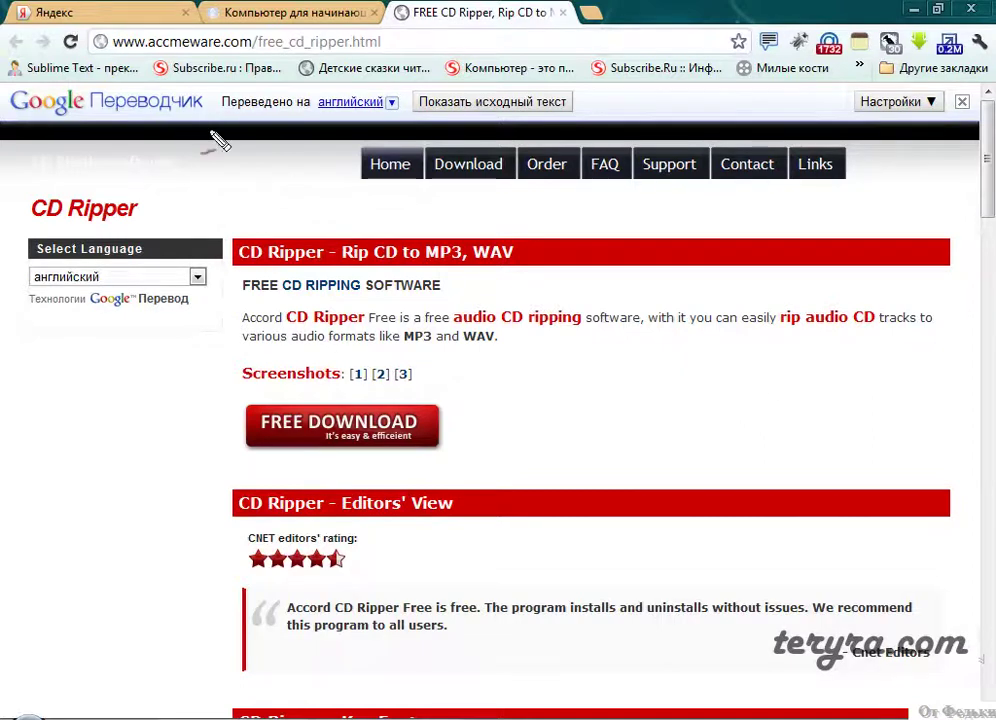
drag(96, 50, 330, 52)
drag(242, 469, 293, 400)
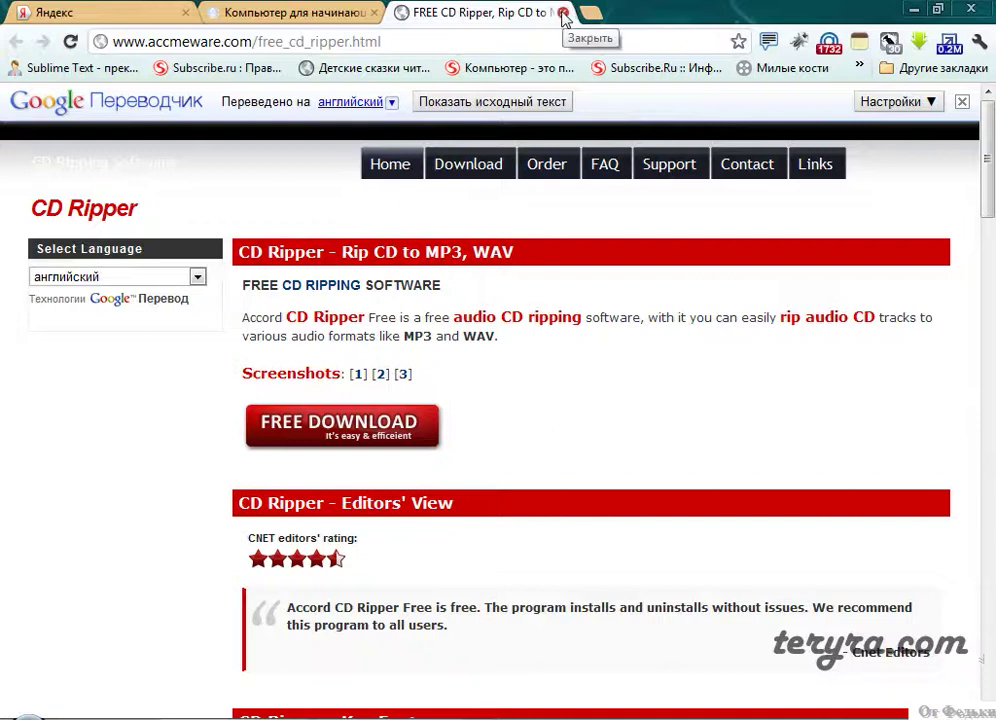
click(563, 15)
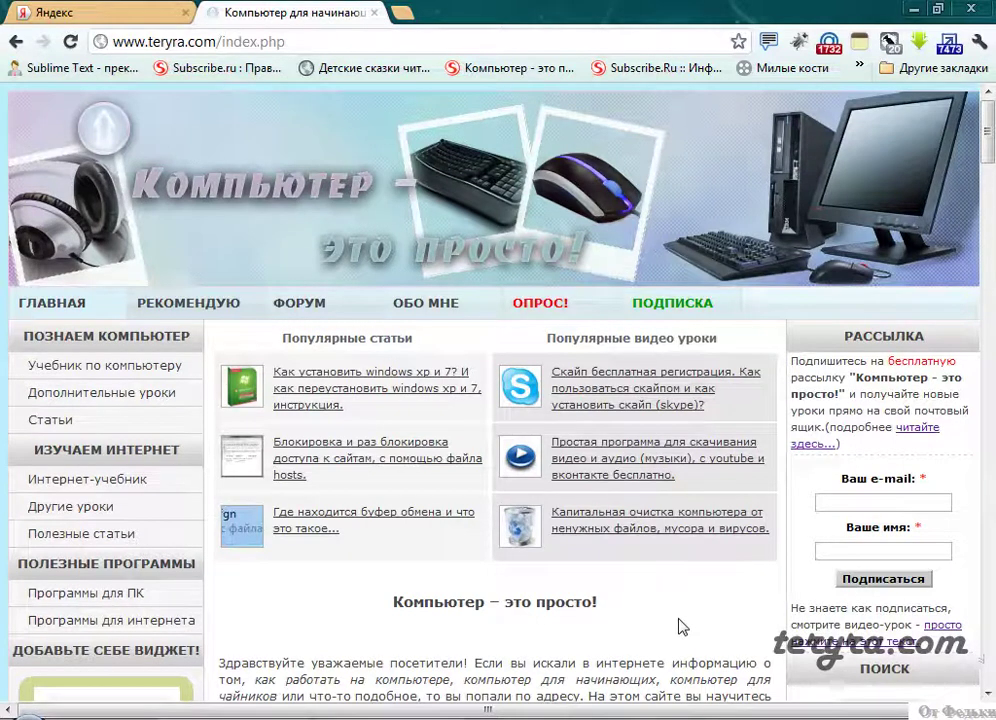
Step: Launch Accord CD Ripper Free and select F: TOSHIBA ODD-DVD SD-R1512 1010 as the source drive
key(super)
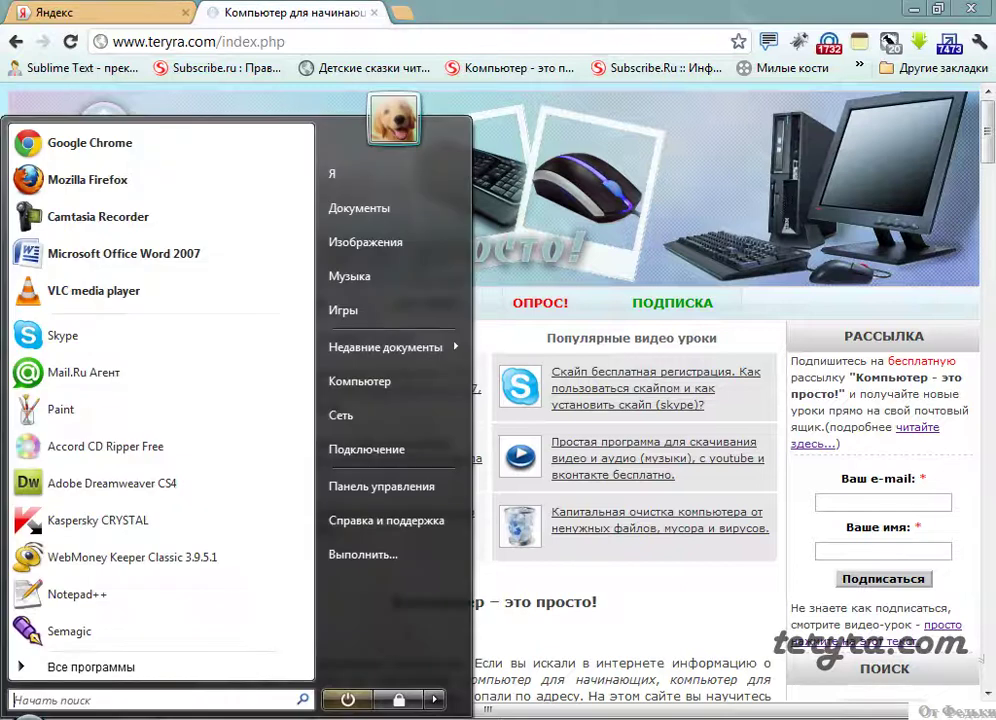
key(super)
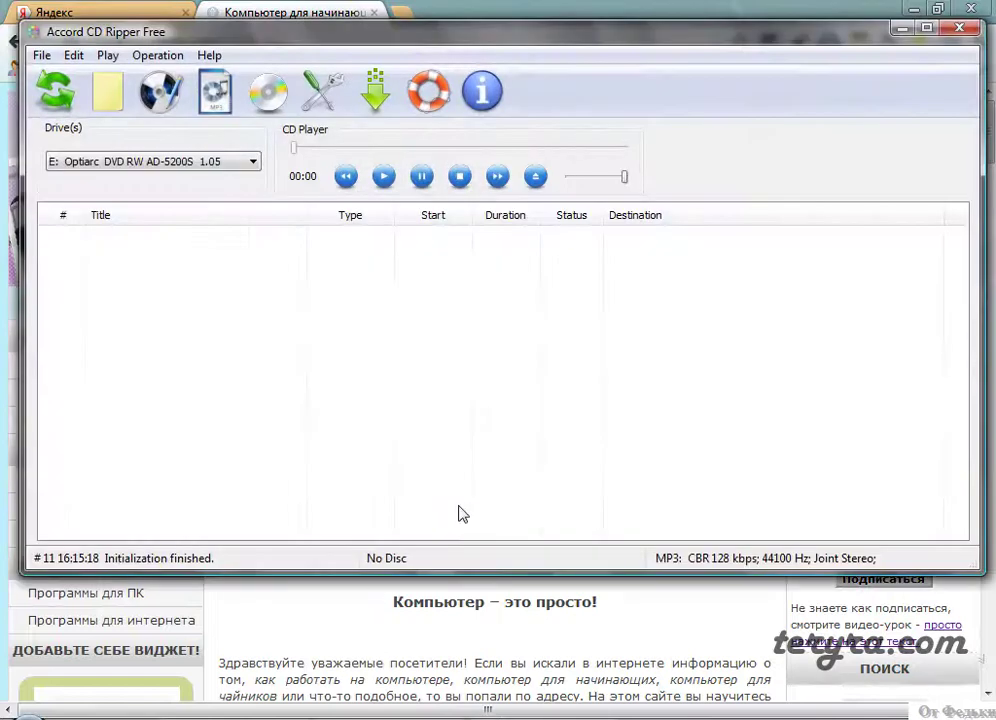
click(680, 157)
click(183, 161)
click(183, 191)
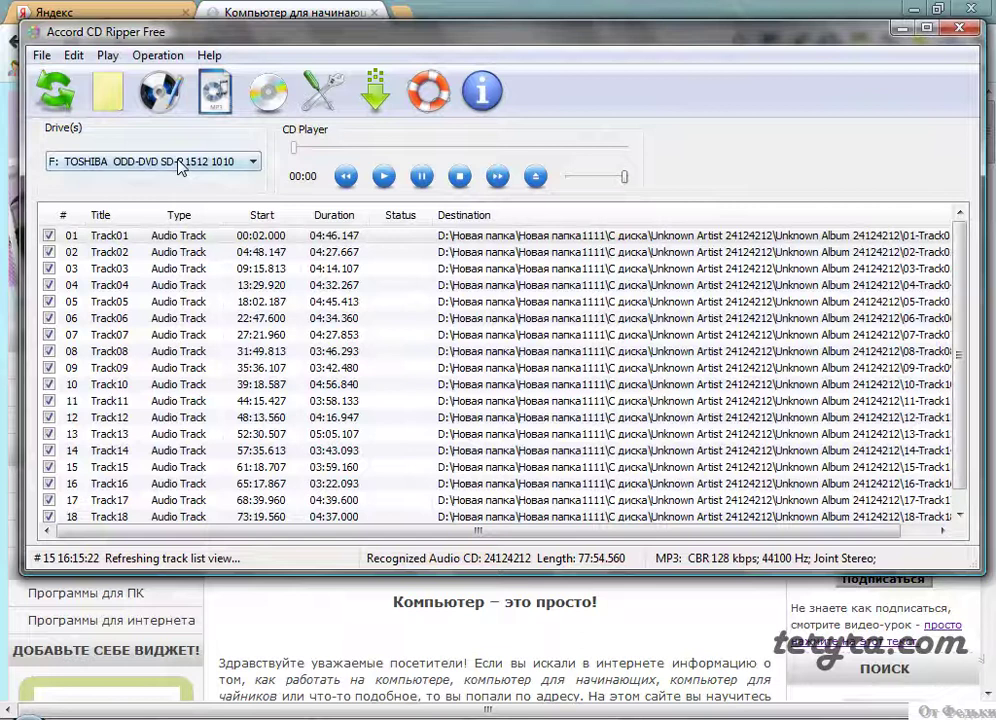
click(178, 161)
click(178, 161)
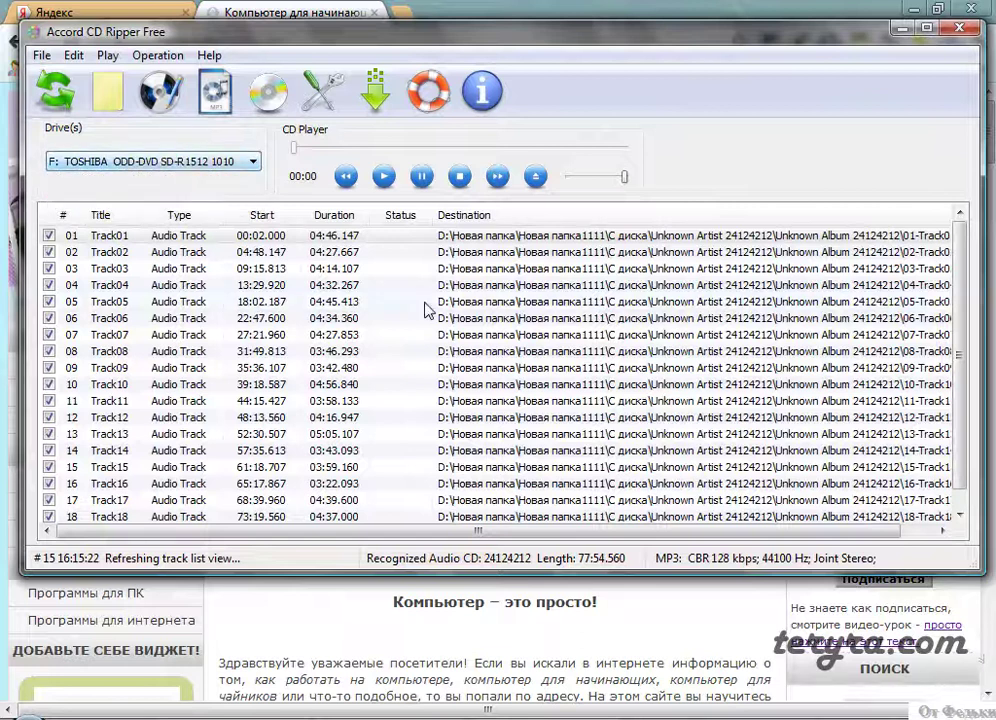
mouse_move(376, 531)
mouse_down()
mouse_move(414, 531)
mouse_move(376, 531)
mouse_up()
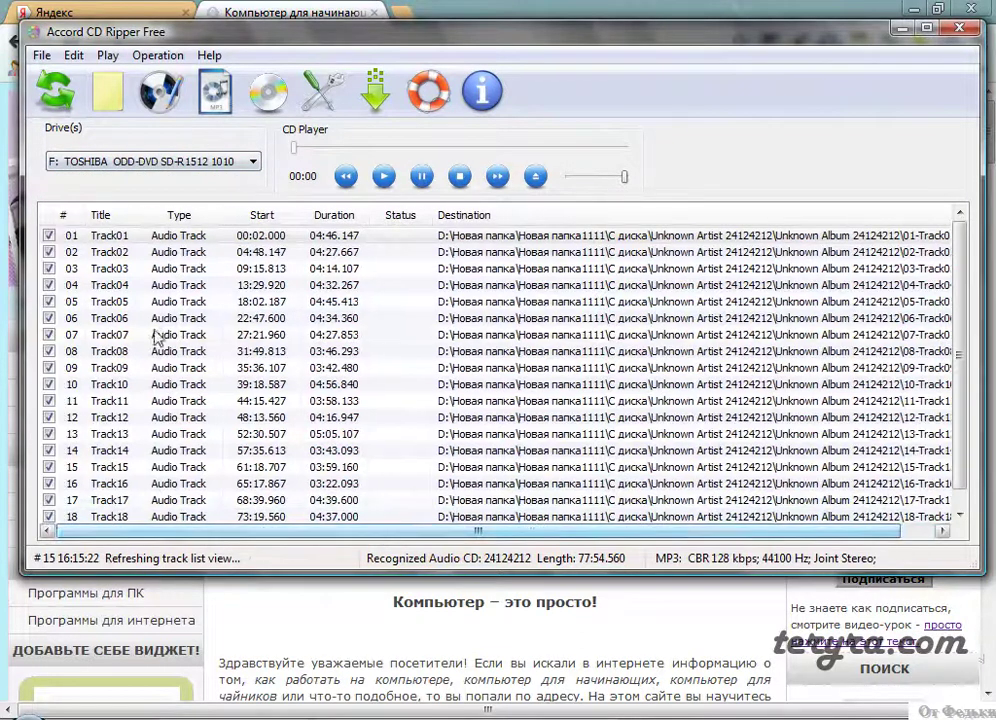
mouse_move(960, 285)
mouse_down()
mouse_move(963, 296)
mouse_move(963, 280)
mouse_up()
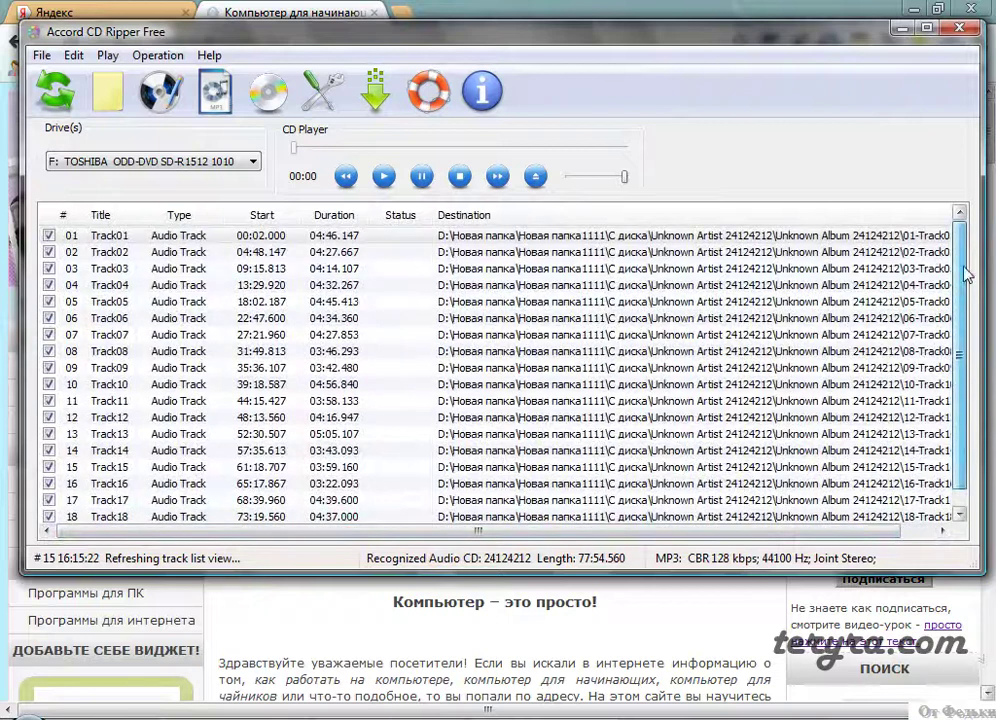
click(252, 163)
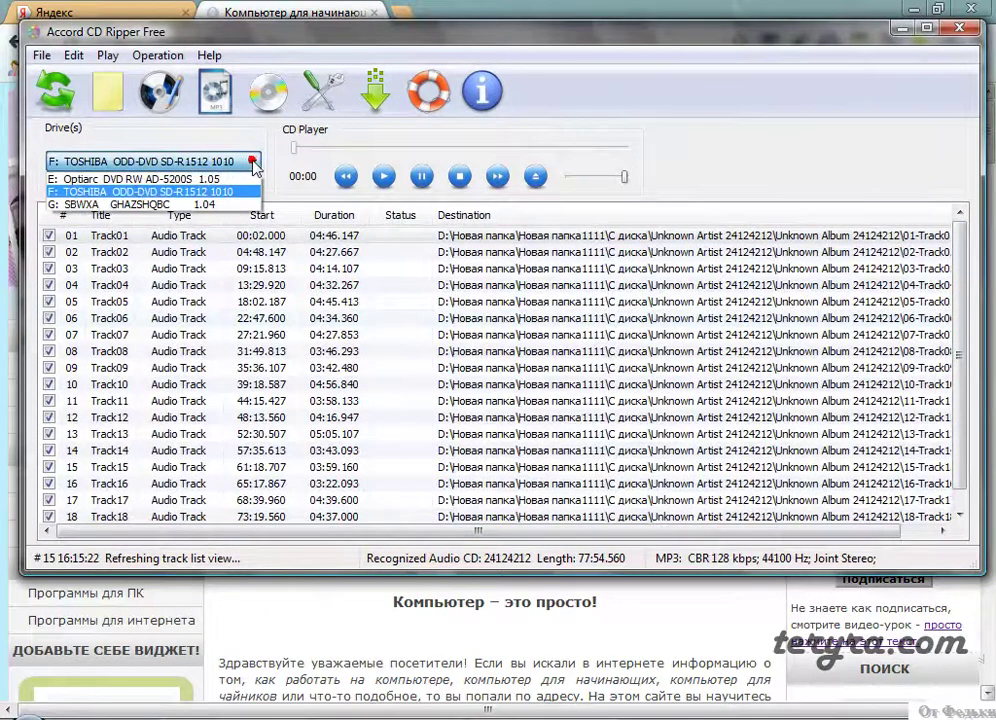
click(133, 192)
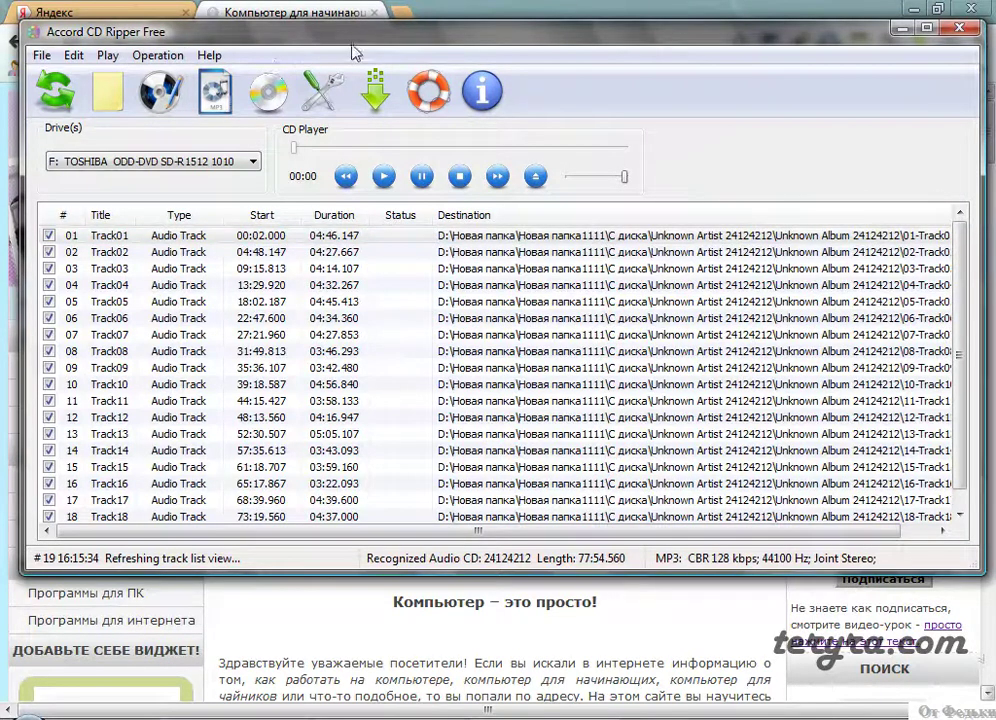
Step: Review the Output options, including the folder browser for the destination directory, keeping the existing folder
click(168, 57)
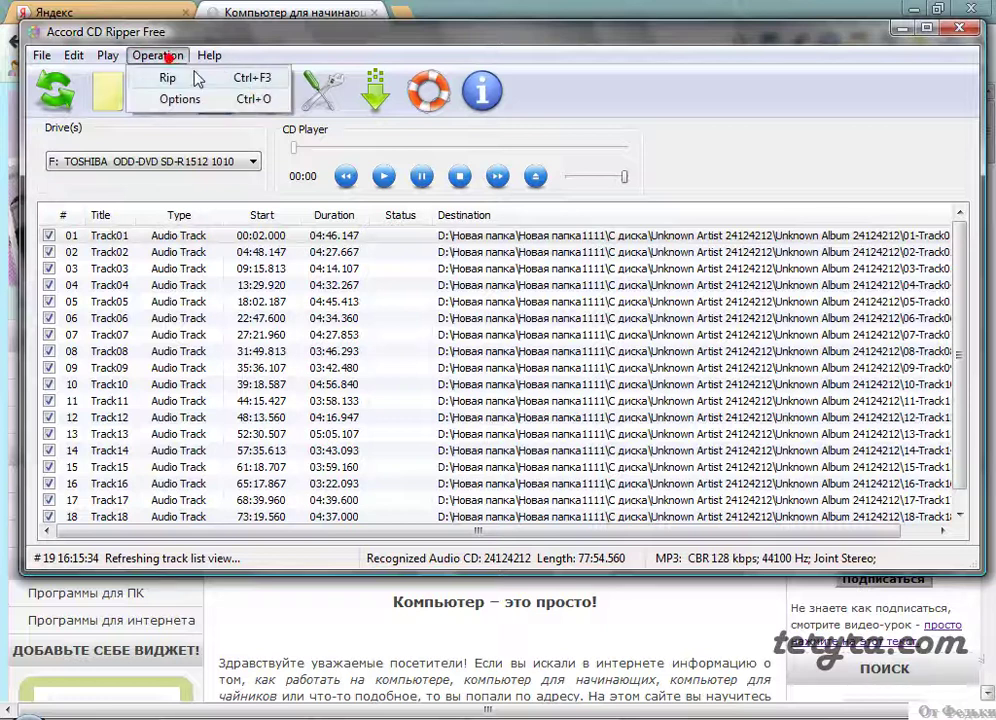
click(181, 99)
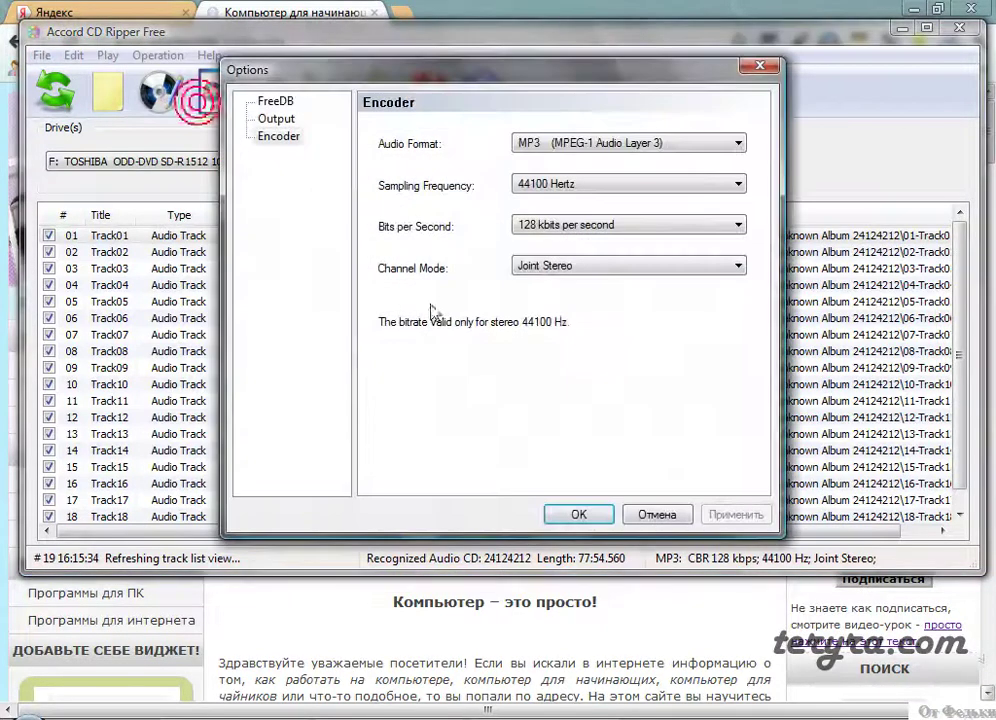
click(279, 118)
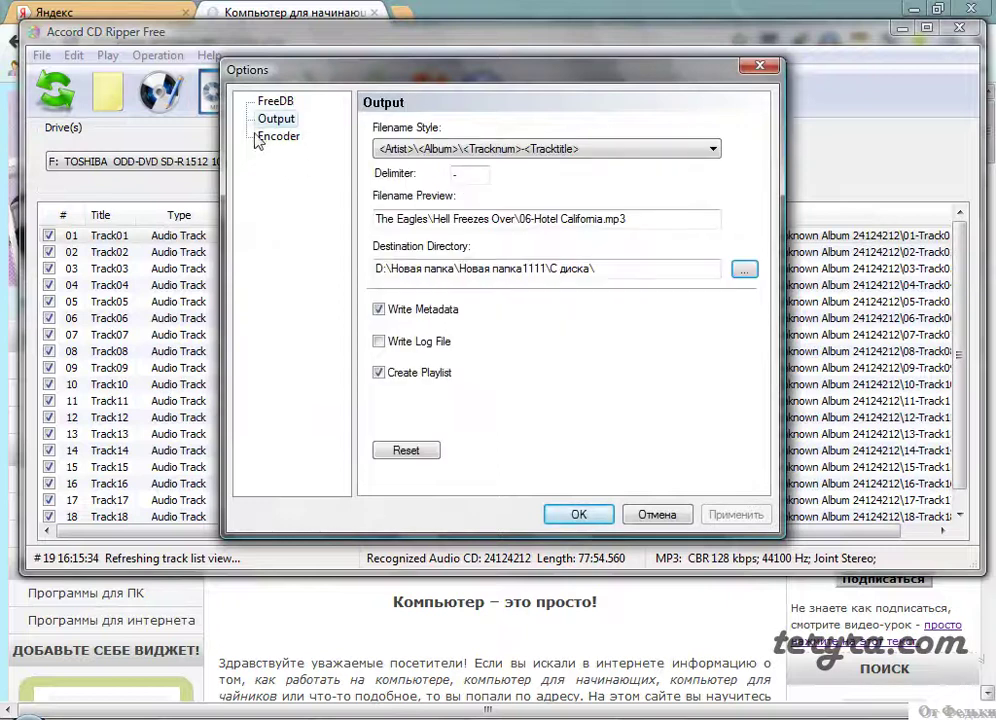
click(262, 117)
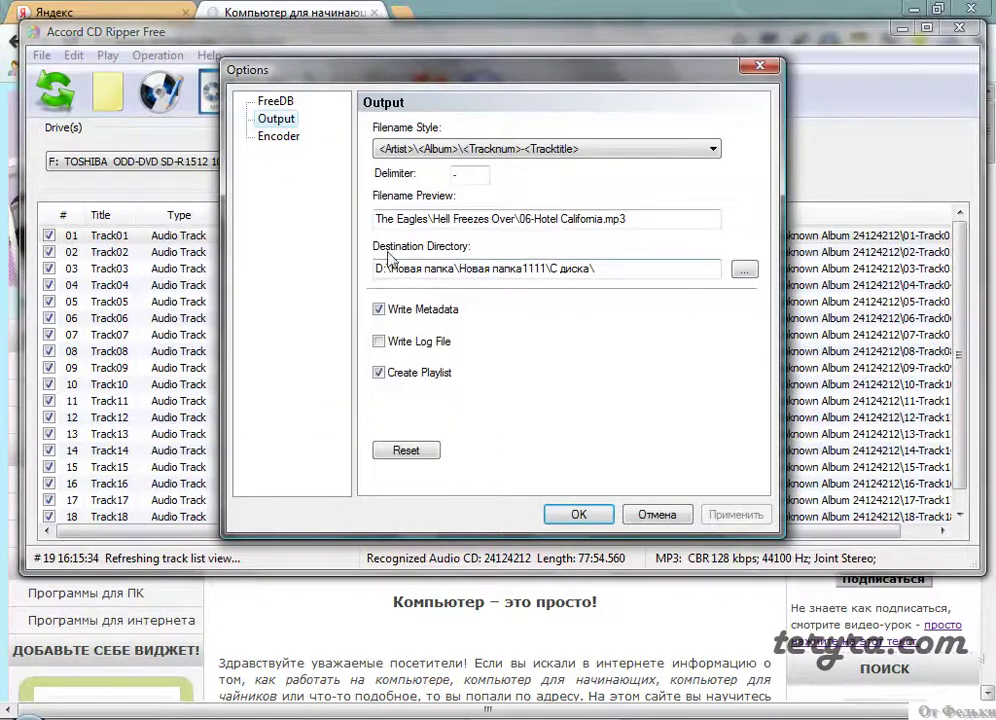
click(744, 270)
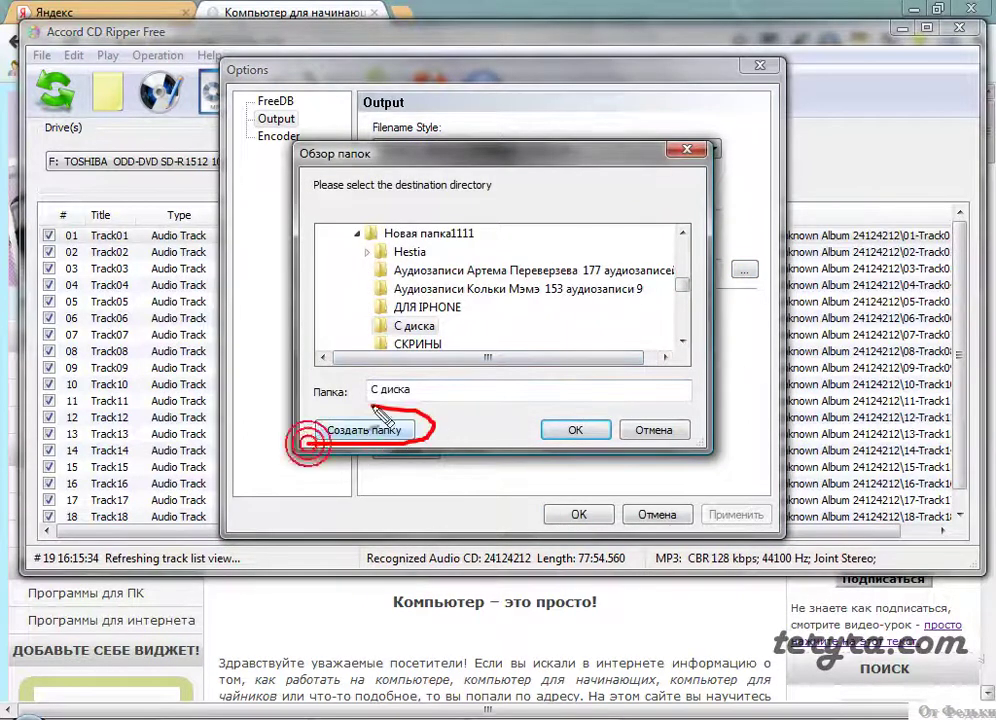
click(687, 150)
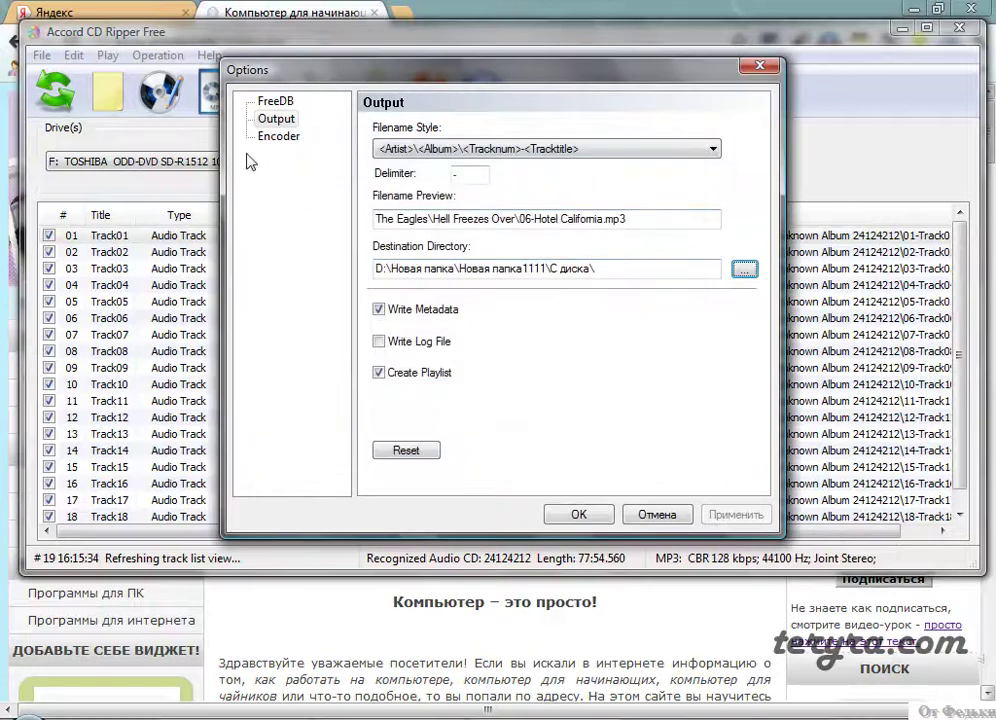
Step: Choose MP3 (MPEG-1 Audio Layer 3) as the encoder's audio format and apply the options
click(273, 140)
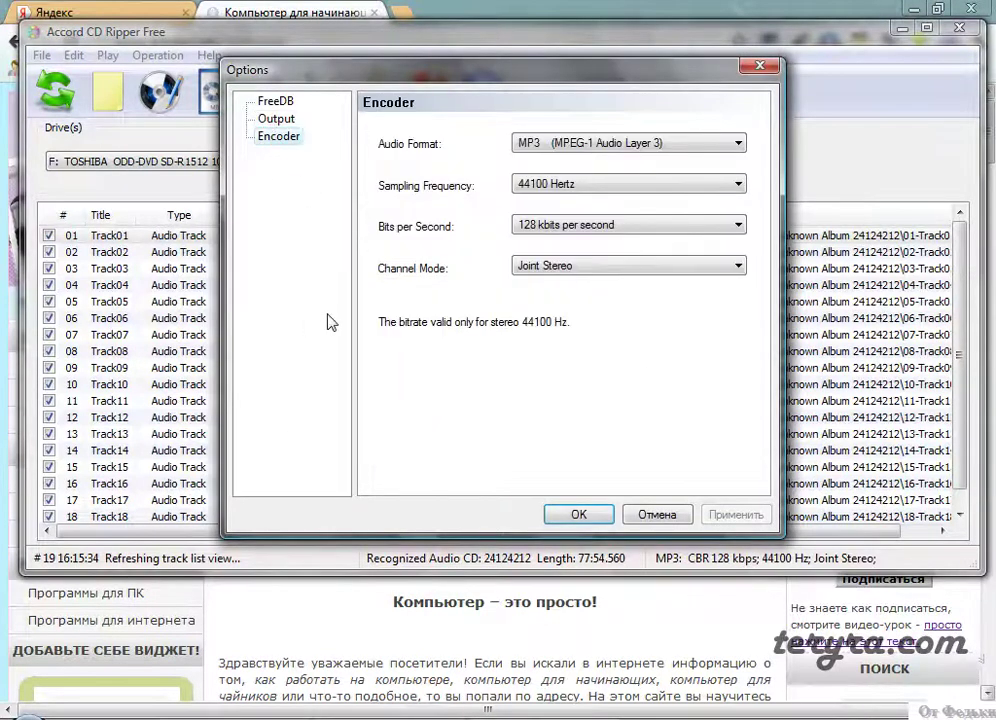
click(478, 148)
click(736, 148)
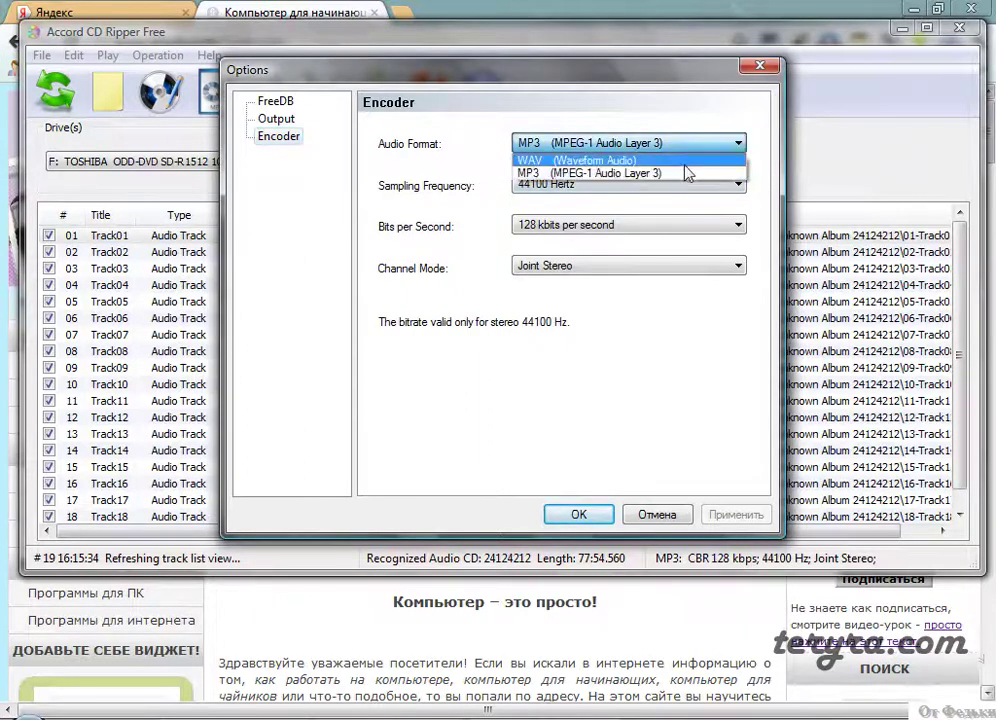
click(650, 173)
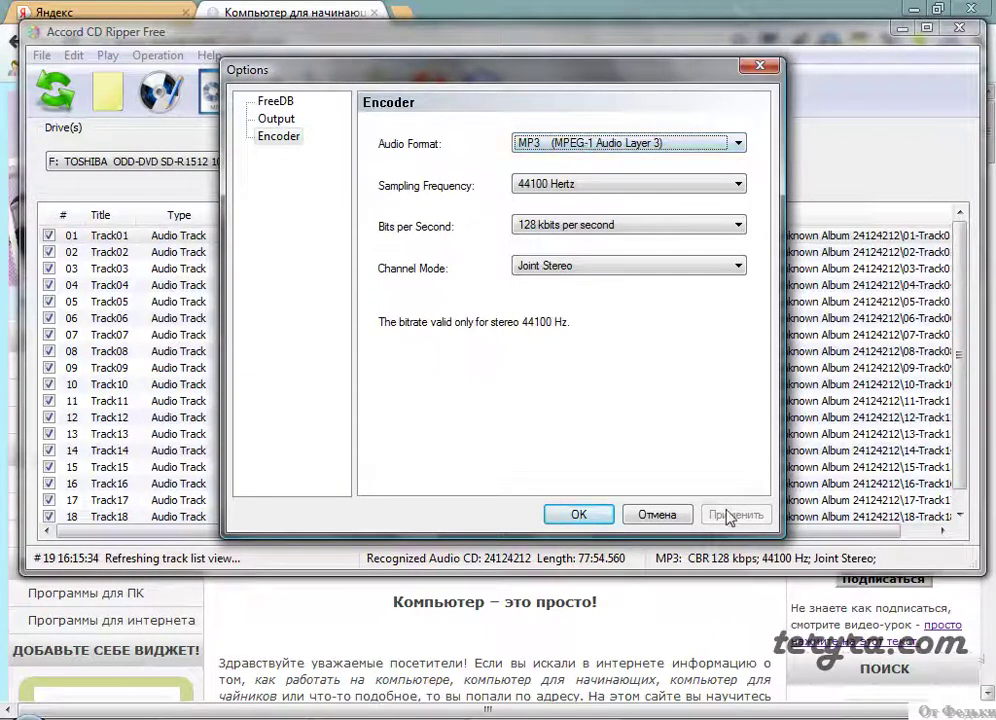
click(586, 514)
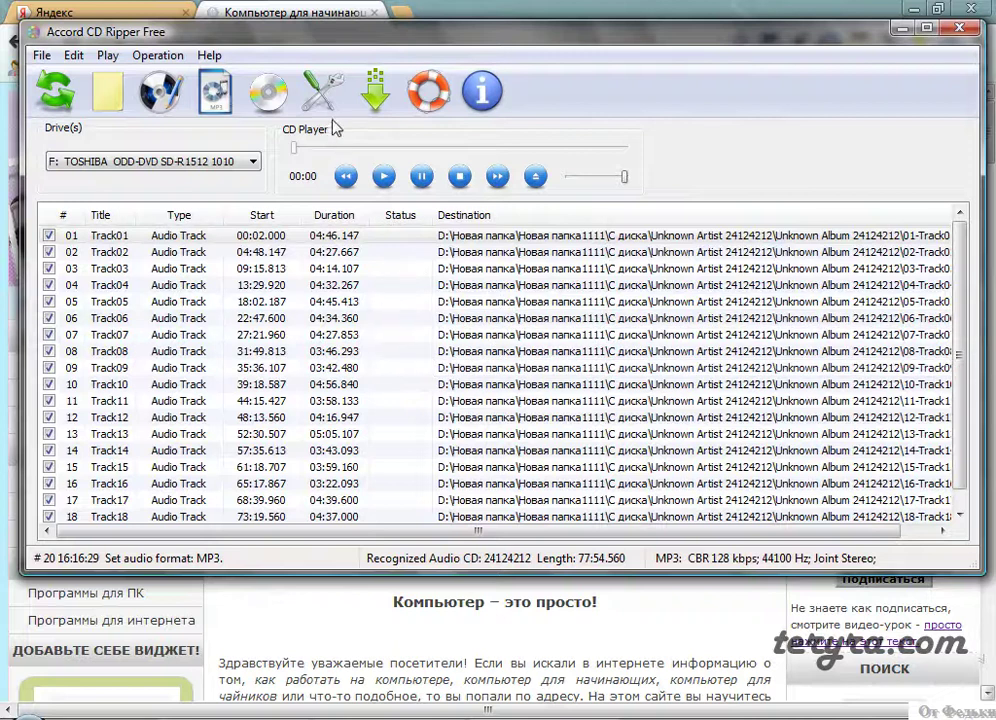
Step: Rip all checked CD tracks to the destination folder and dismiss the copying progress window
click(262, 104)
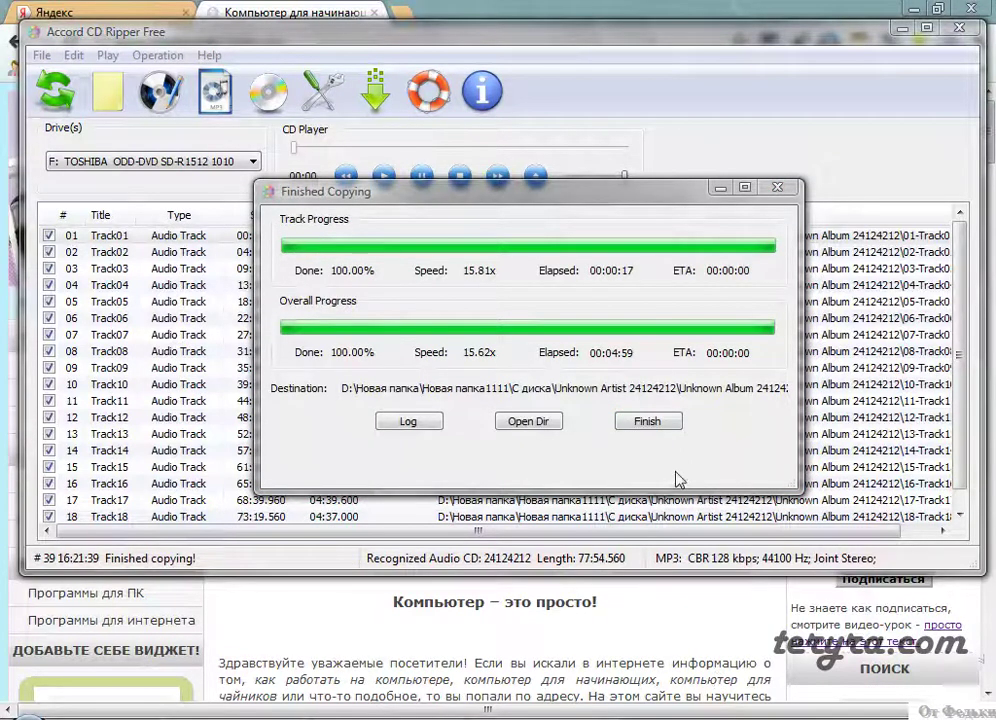
click(638, 421)
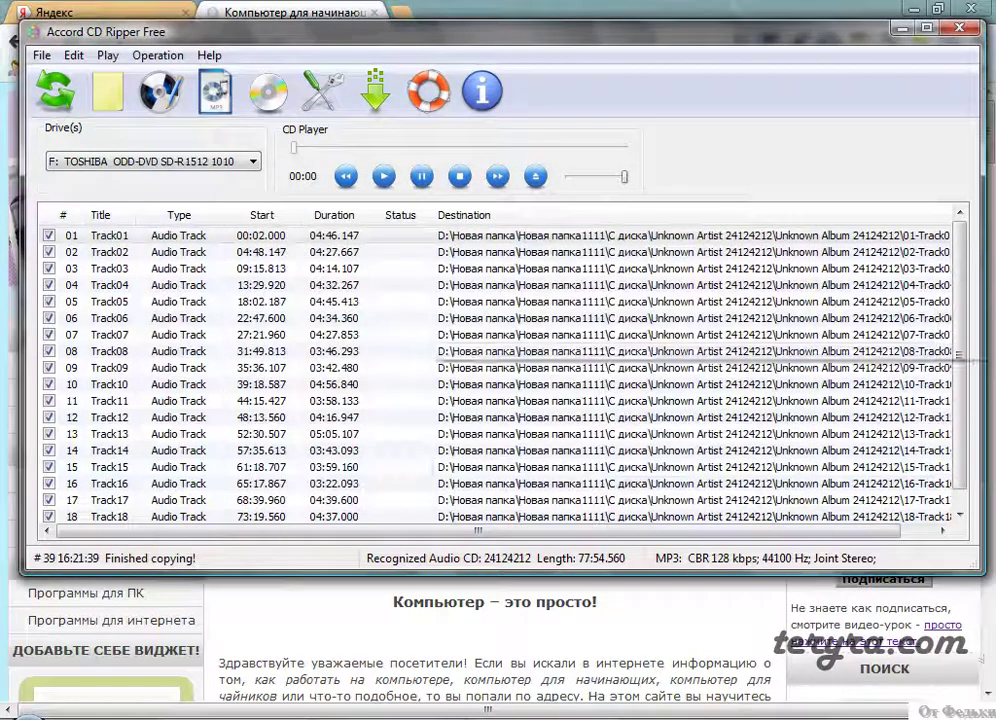
Step: Switch to Total Commander, open D:\Новая папка\Новая папка1111\С диска\Unknown Artist 24124212\Unknown Album 24124212, and sort its files by name in ascending order
key(alt+Tab)
double_click(561, 166)
scroll(655, 590, down, 1)
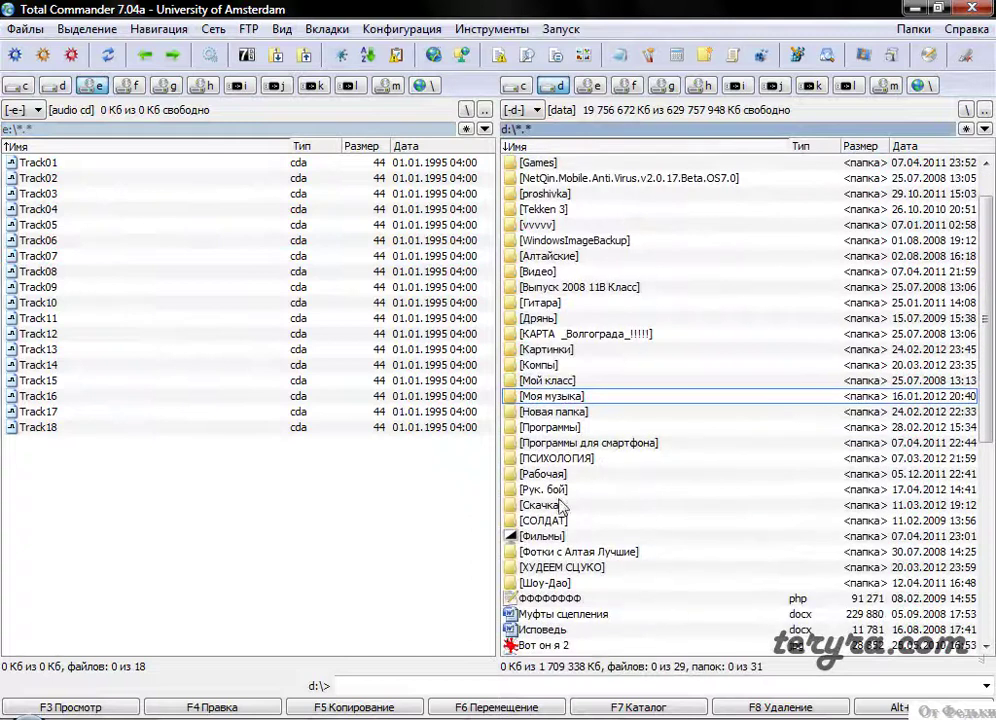
double_click(552, 411)
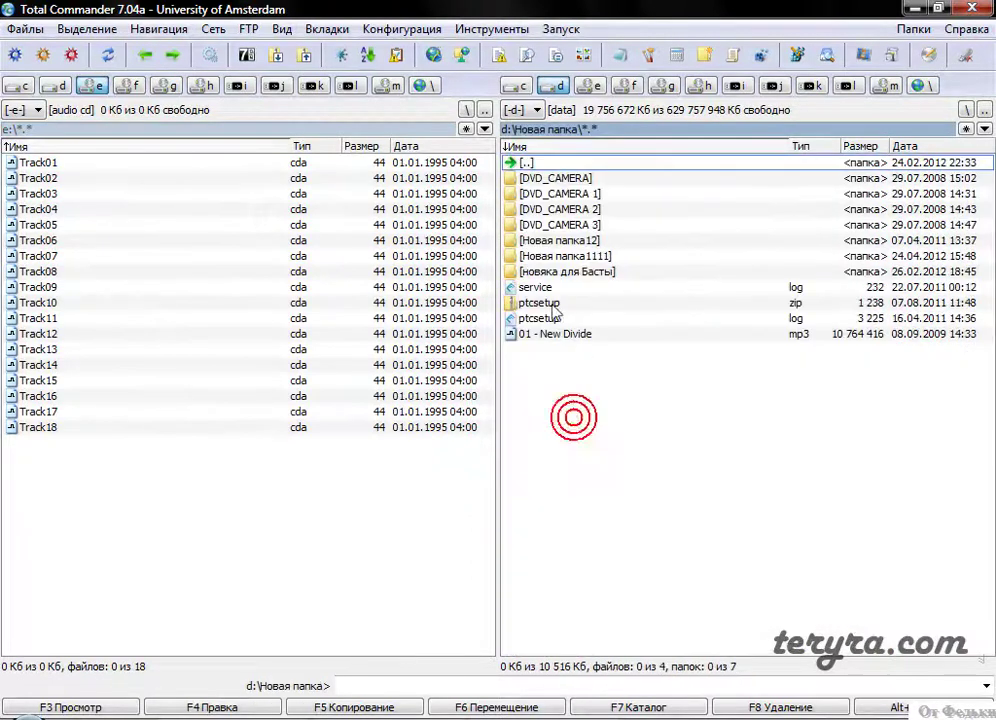
double_click(574, 256)
double_click(565, 240)
double_click(560, 180)
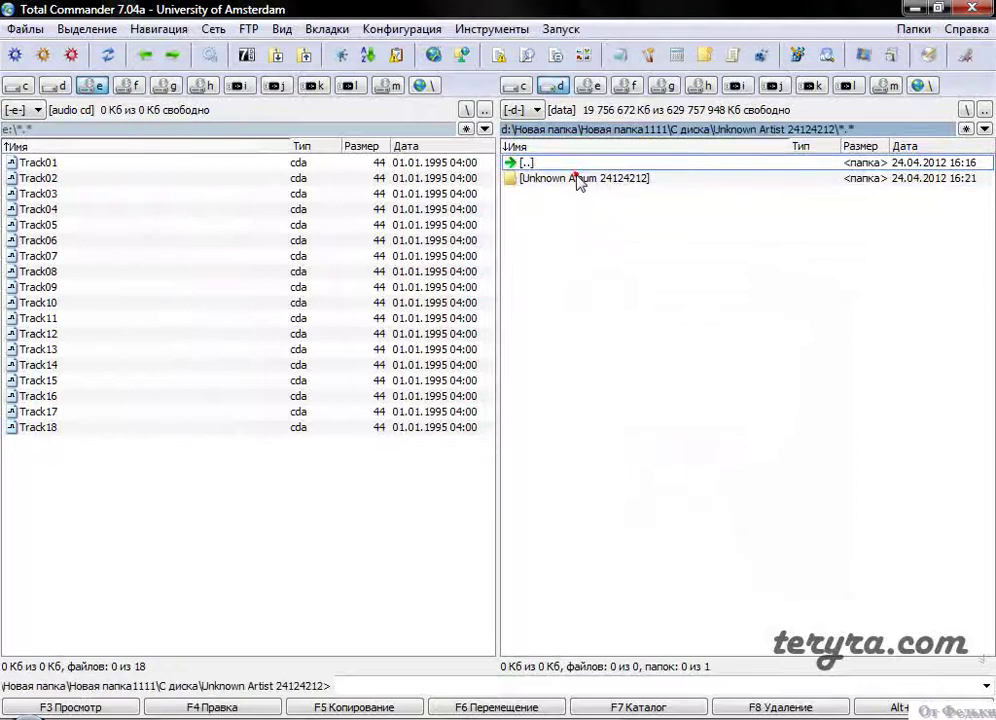
double_click(578, 180)
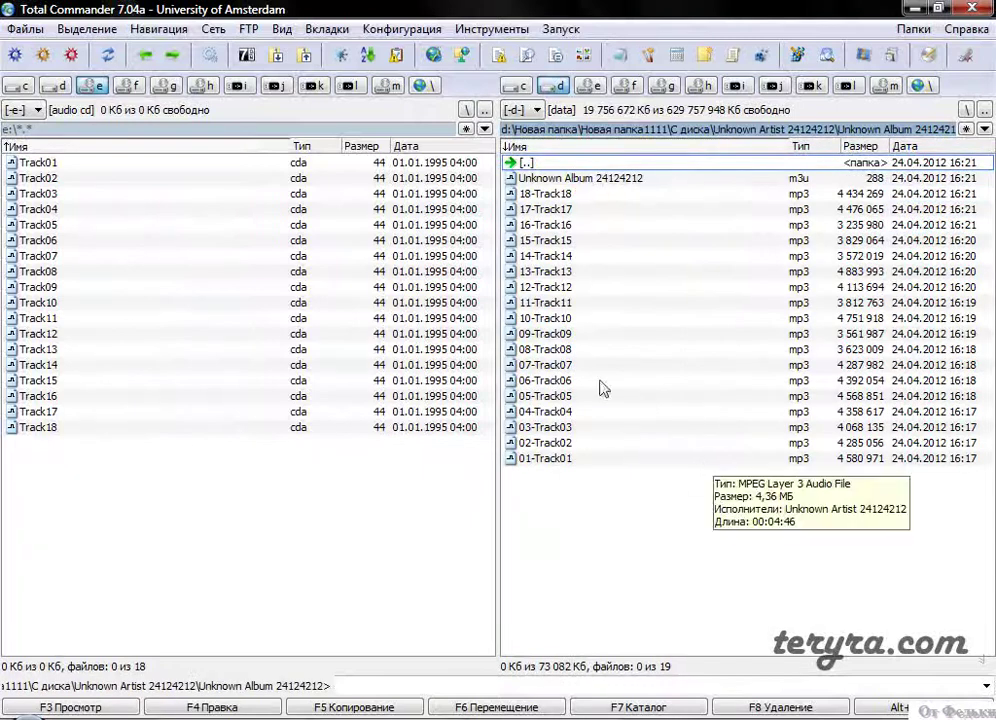
click(587, 147)
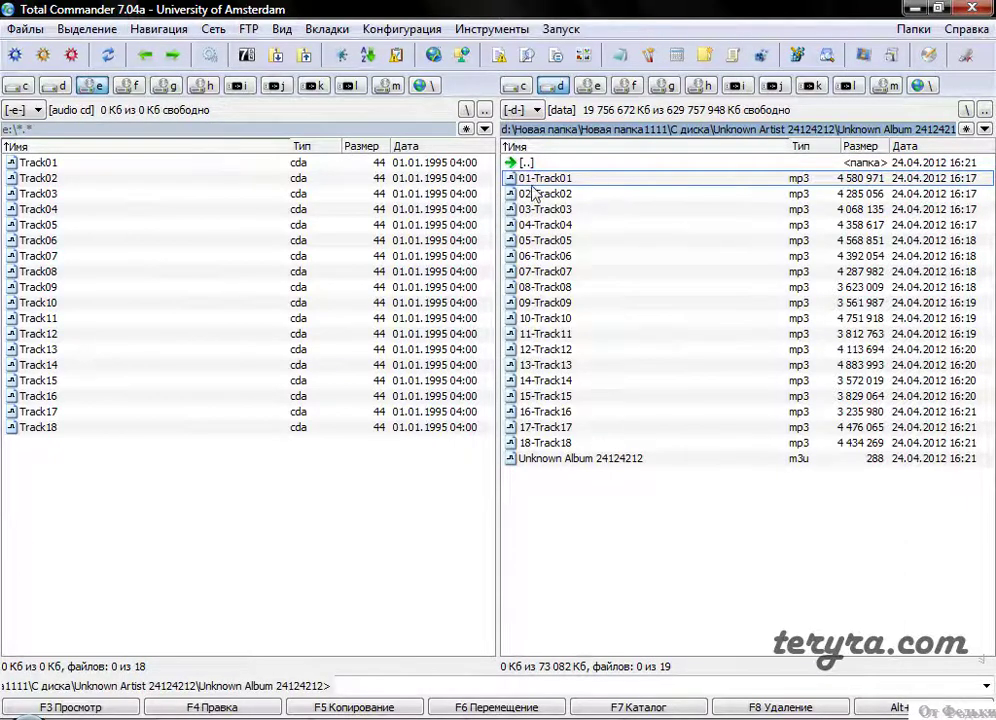
Step: Play 01-Track01.mp3 with IrfanView to check the ripped file, and close the player and IrfanView
right_click(545, 178)
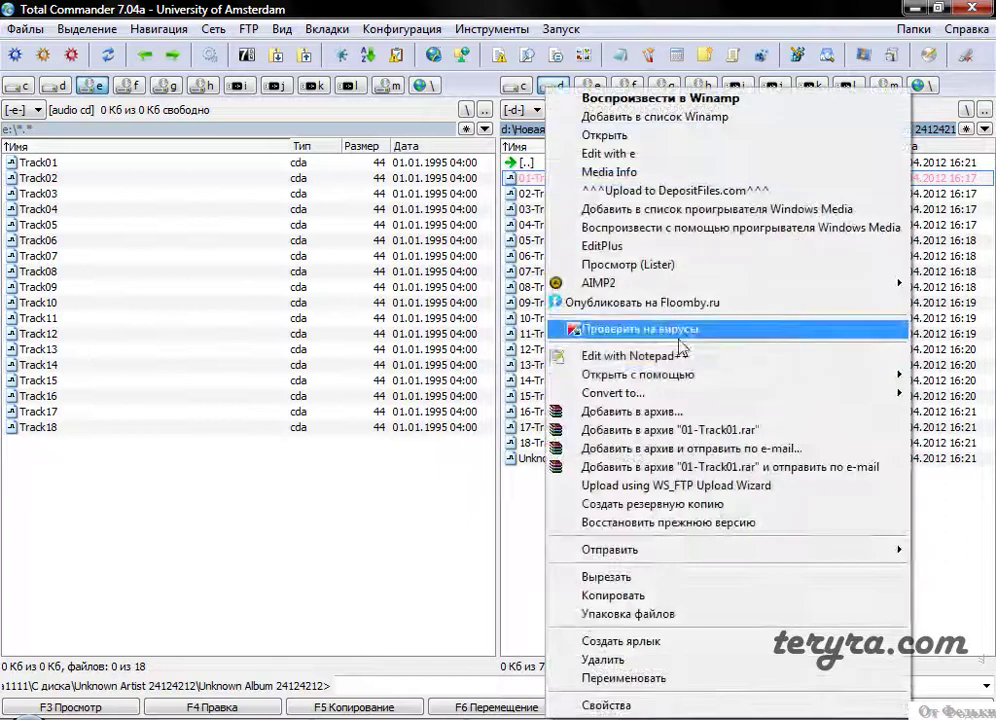
mouse_move(678, 378)
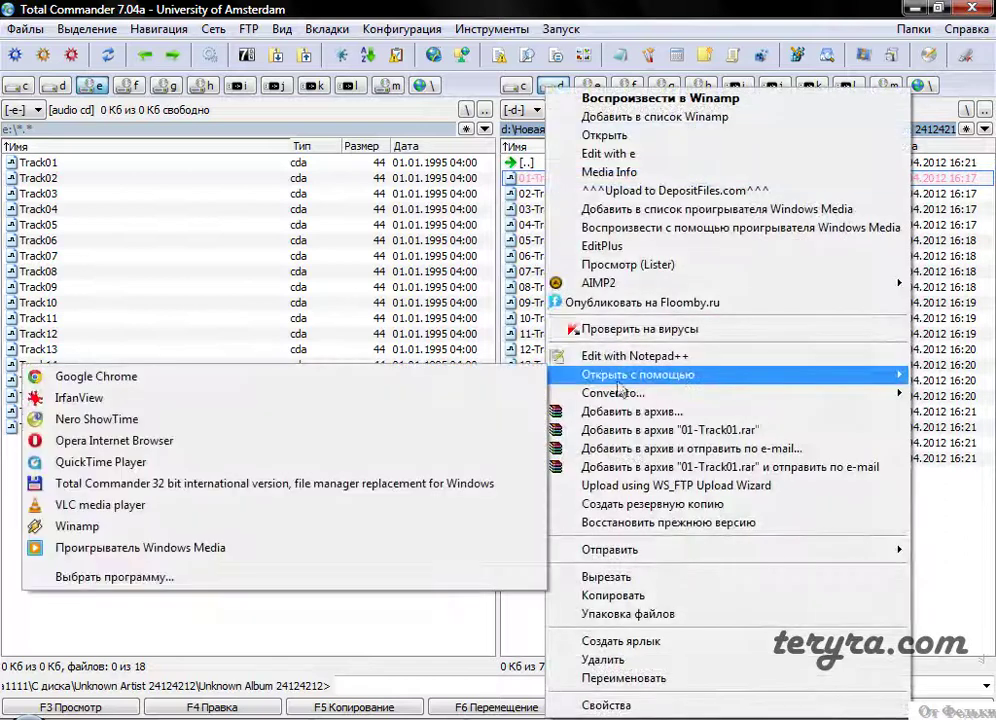
click(365, 393)
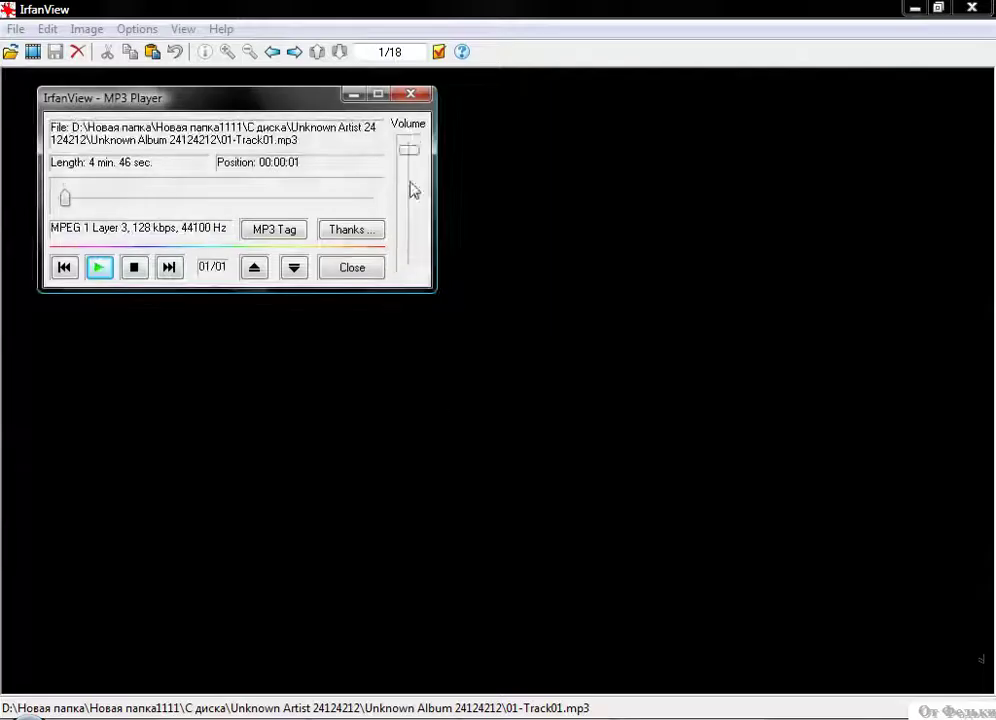
click(411, 97)
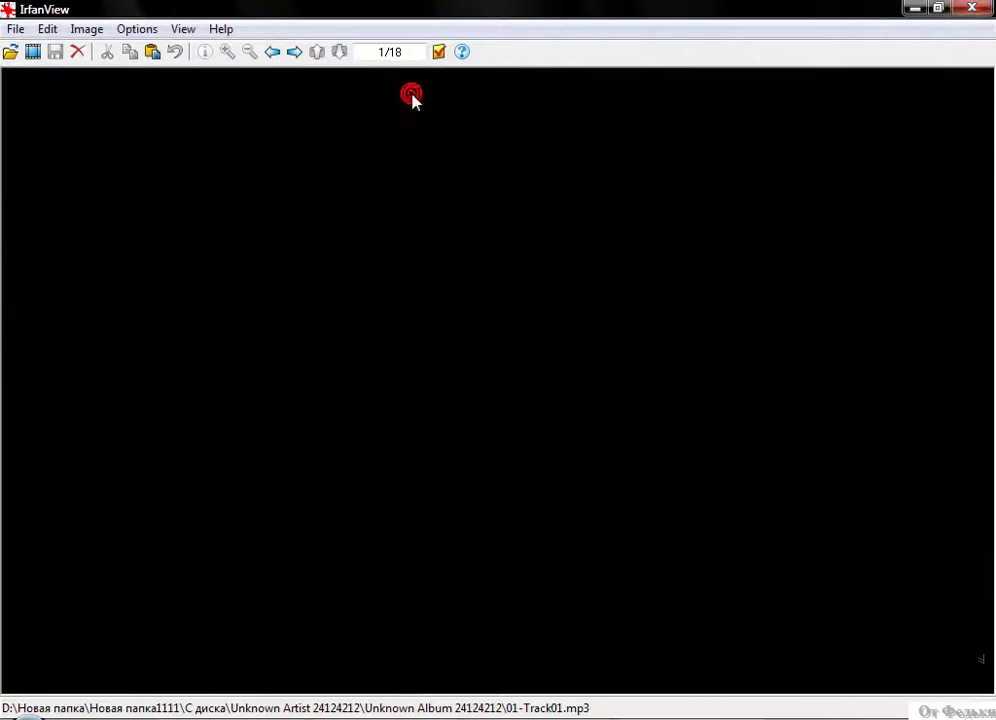
key(Escape)
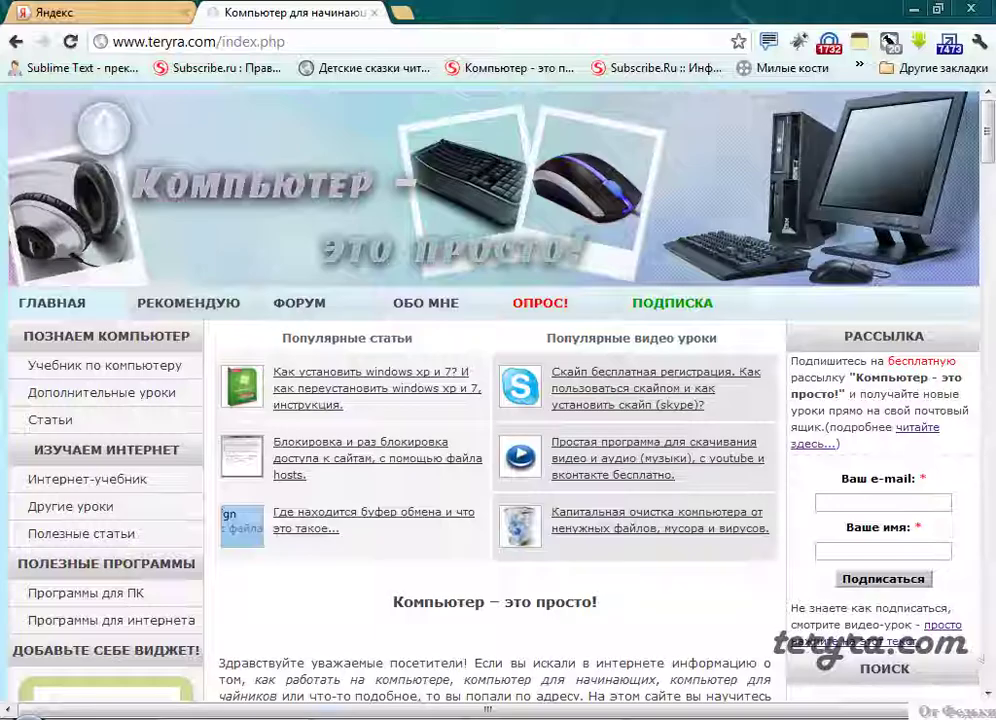
key(alt+Tab)
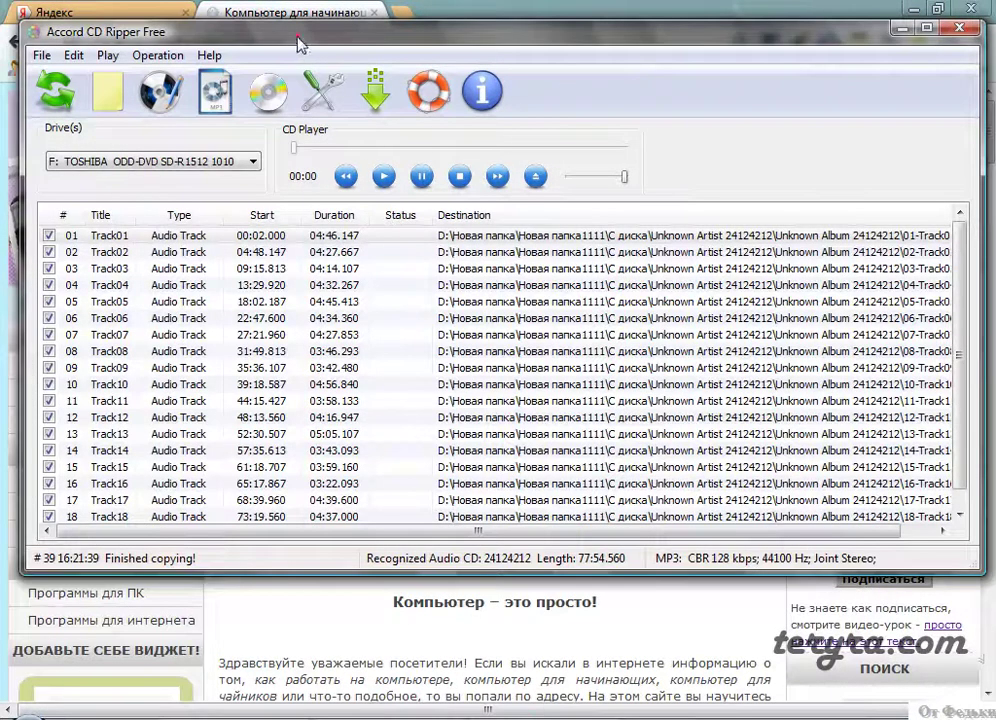
key(alt+Tab)
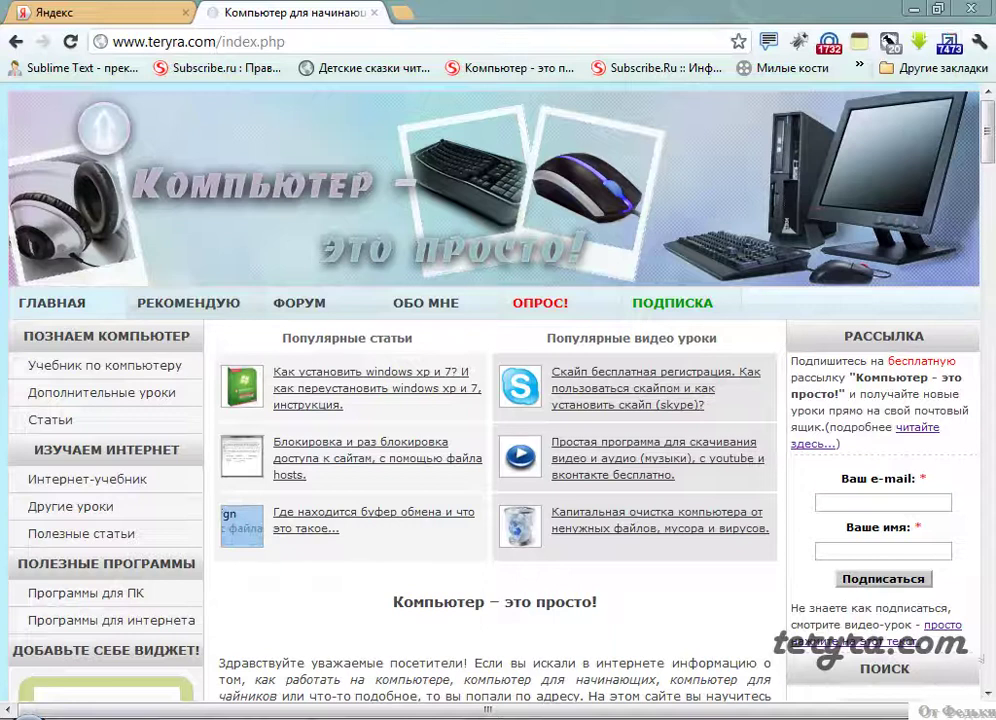